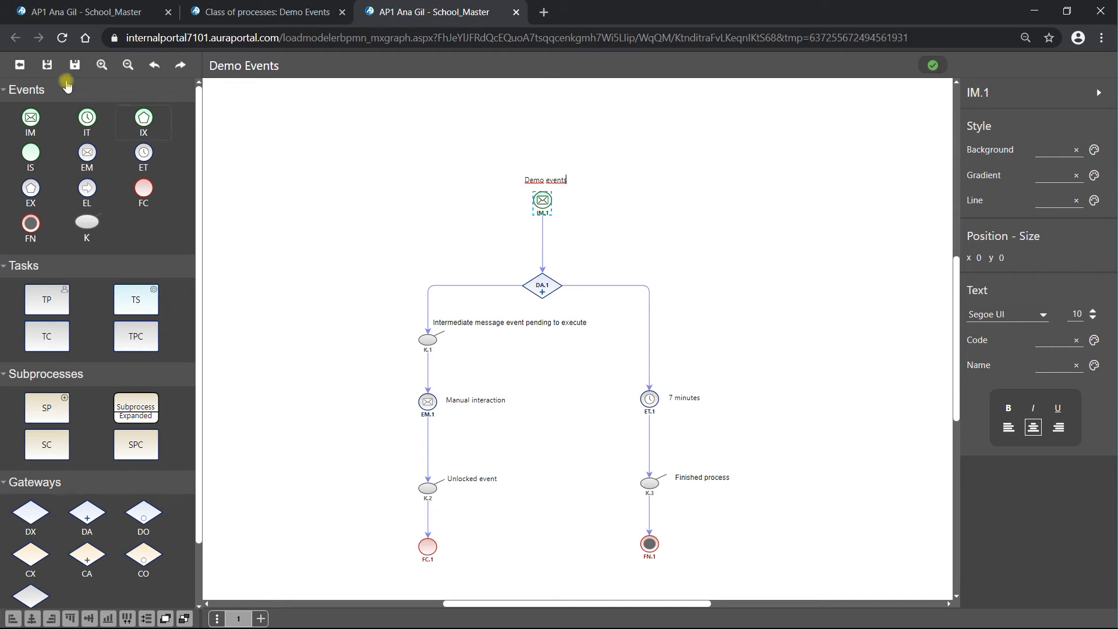
Step: Save the Demo Events diagram with its objects created, and close the diagram modeler
left_click(47, 65)
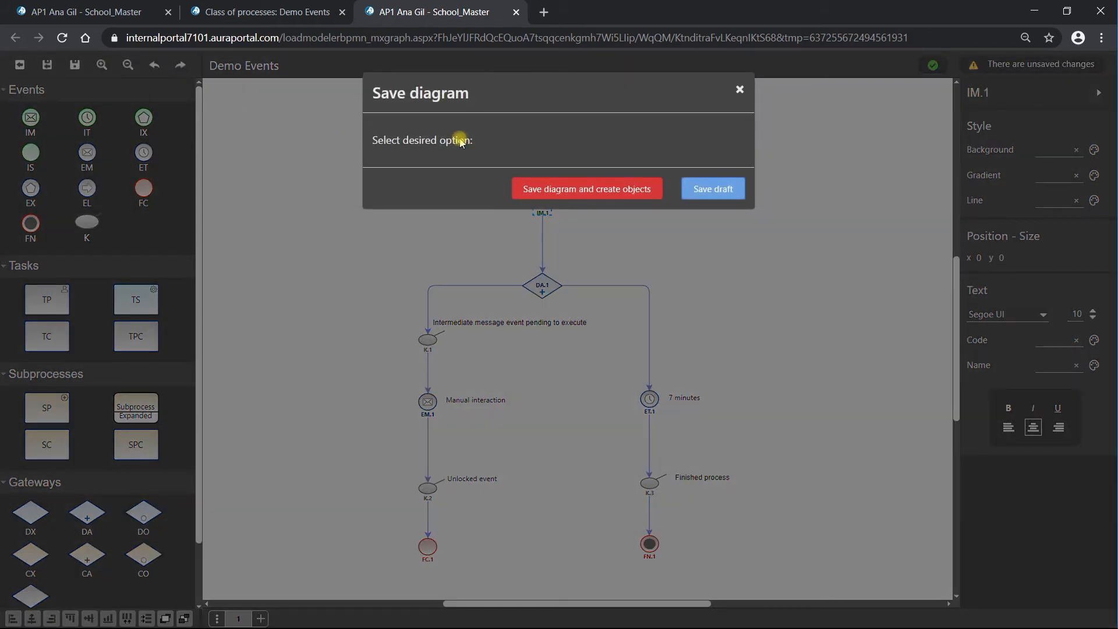
left_click(562, 189)
left_click(738, 189)
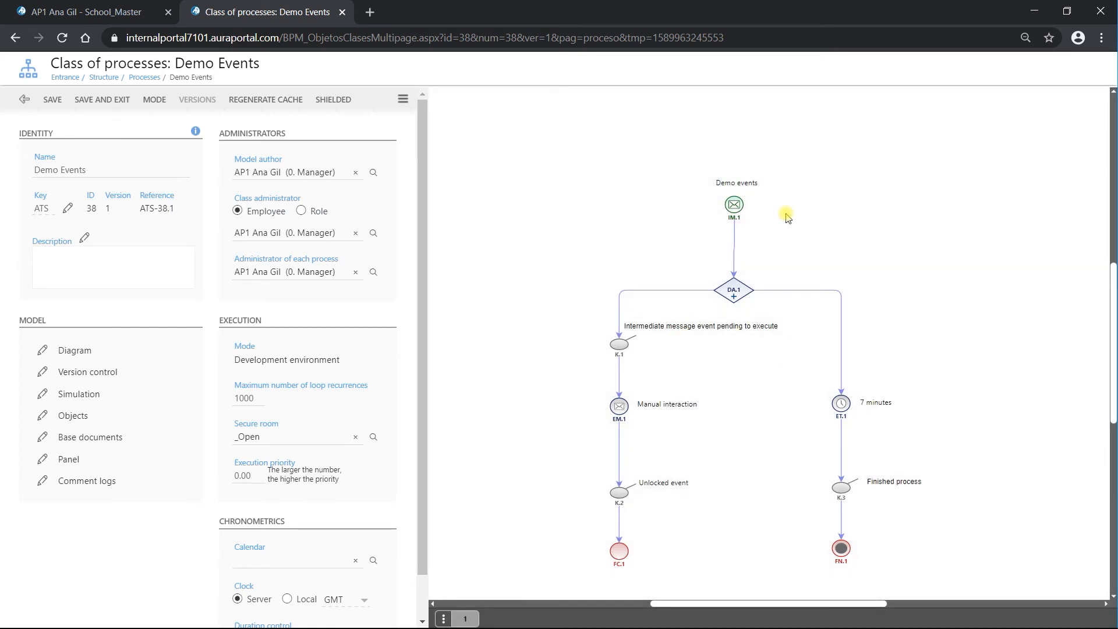
Step: Review the saved versions of the Demo Events diagram in version control, then save and exit
left_click(85, 374)
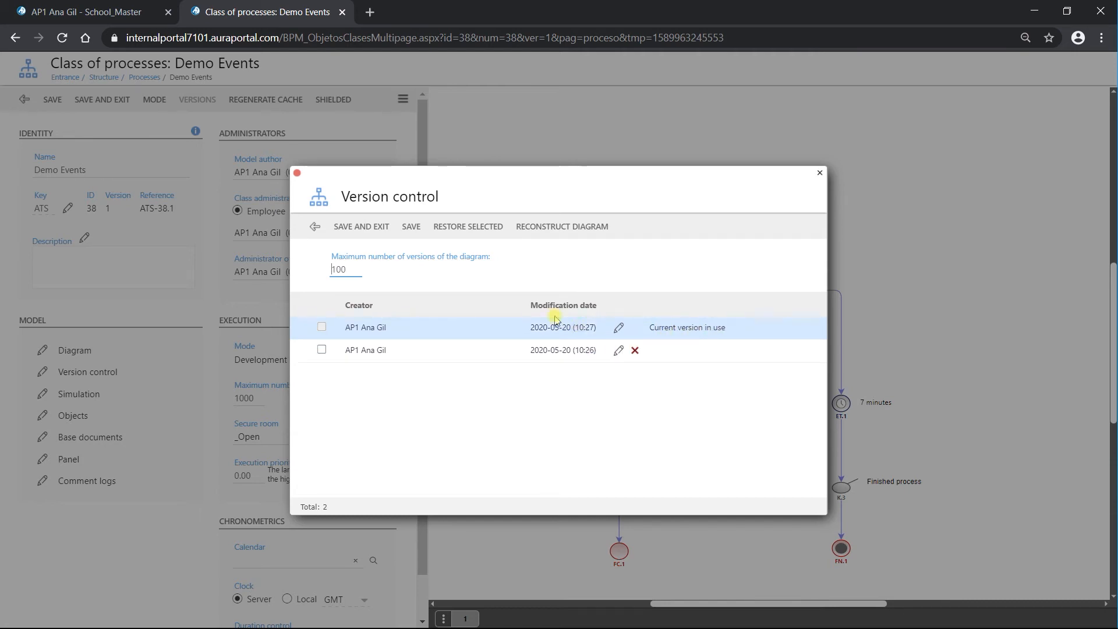
left_click(368, 228)
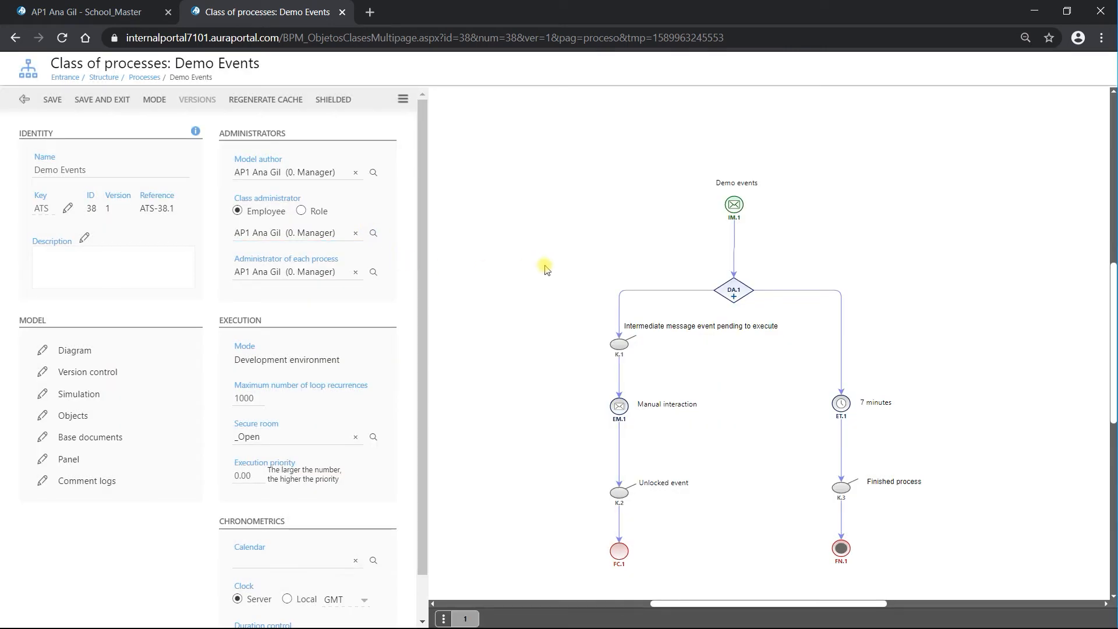
Step: Add the general term Description, filtered by the Multiple line text data type, to the process panel
left_click(69, 460)
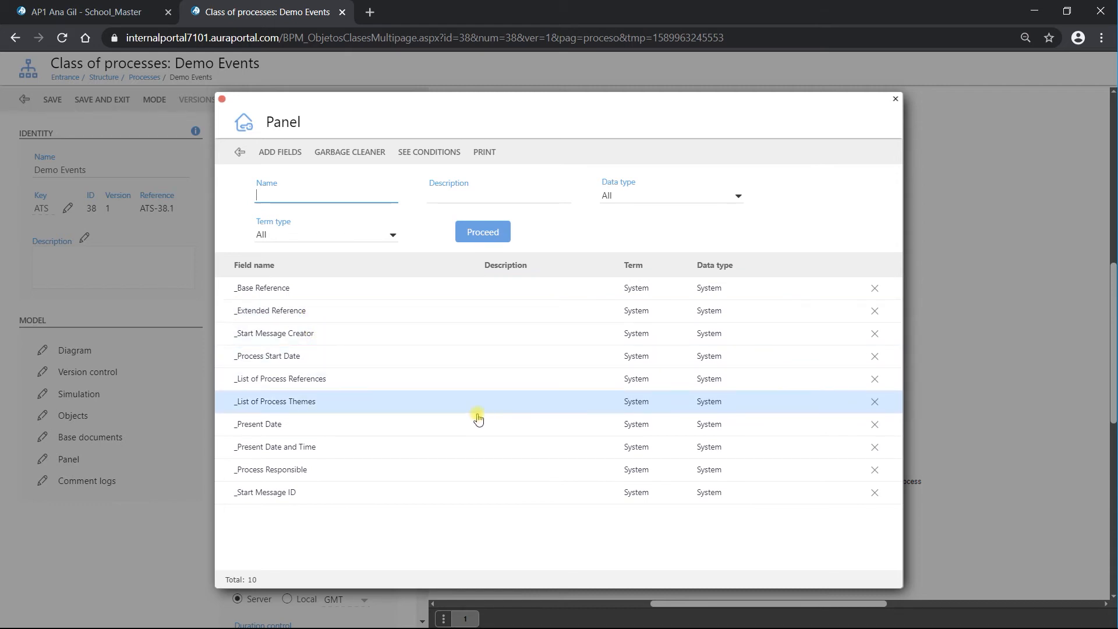
left_click(289, 154)
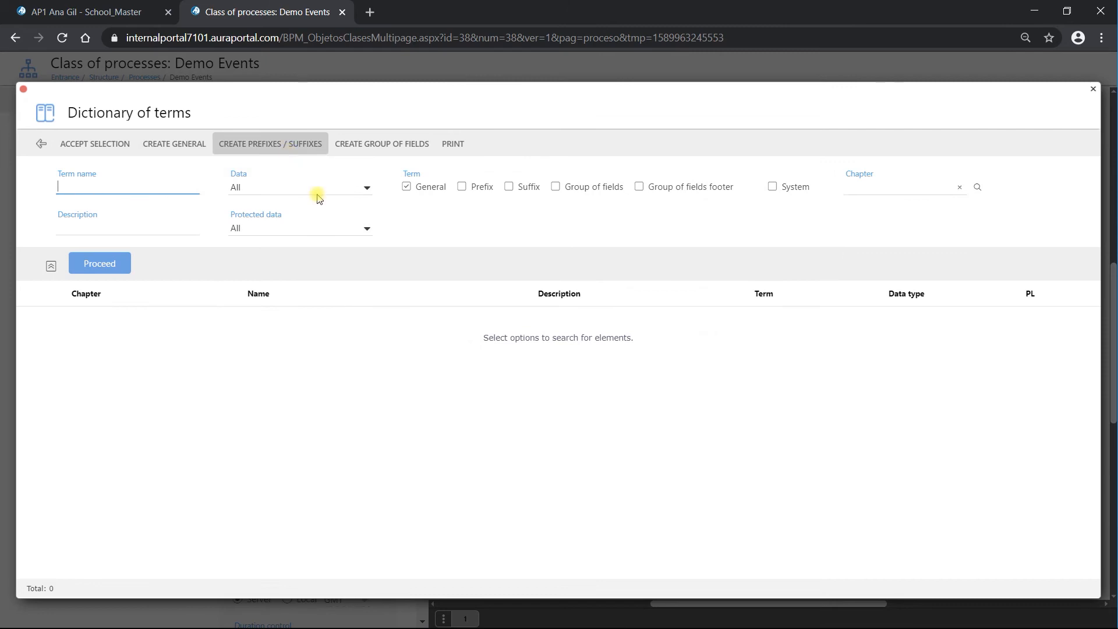
left_click(367, 188)
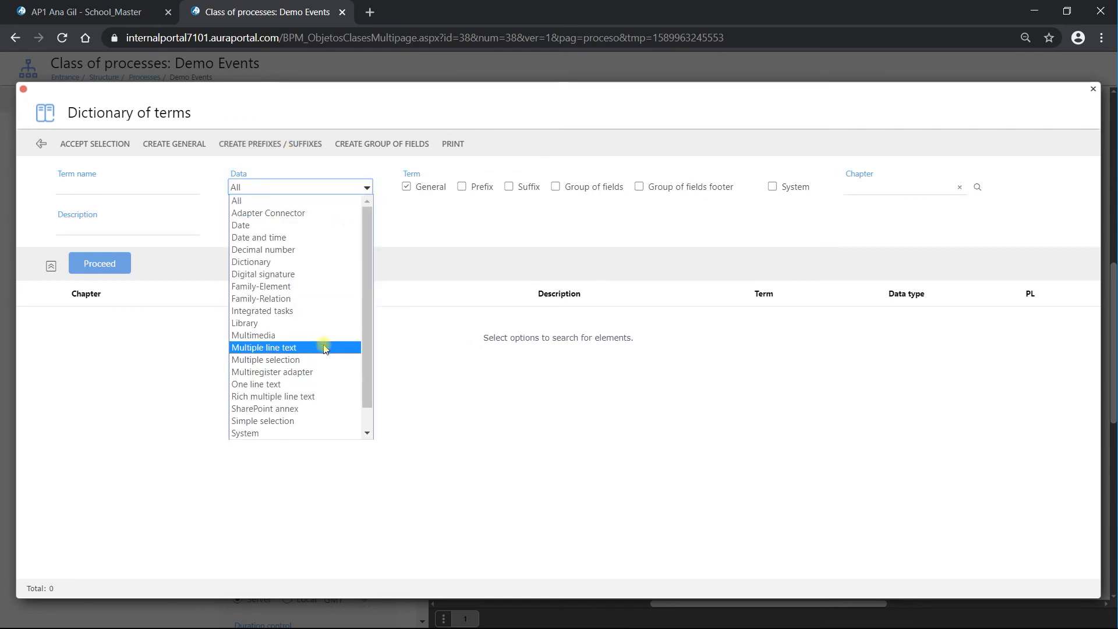
left_click(326, 348)
left_click(94, 264)
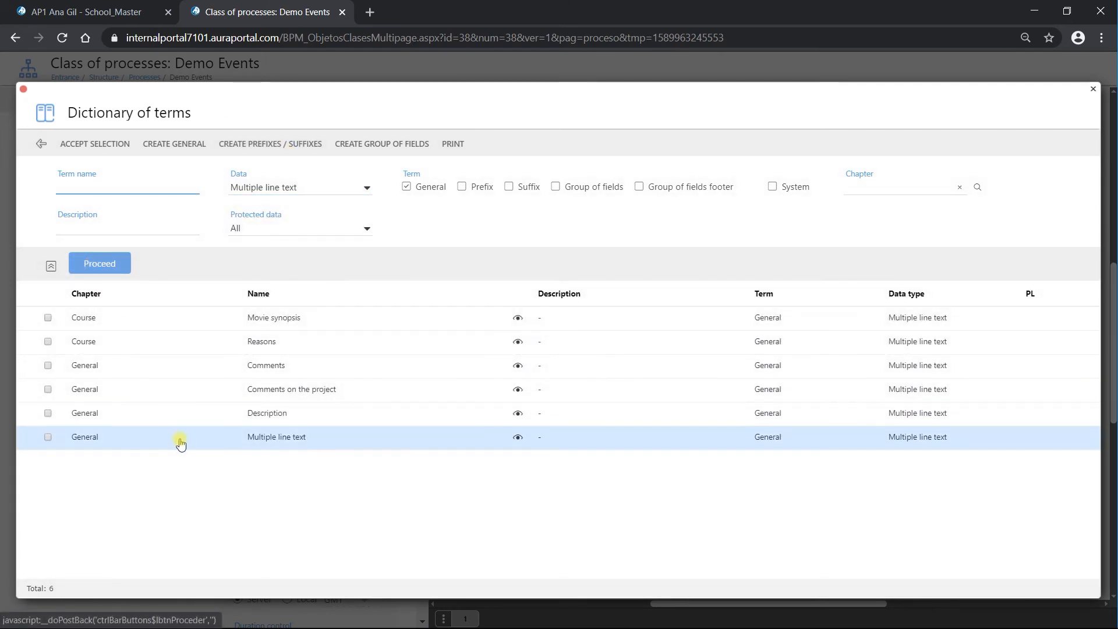
left_click(51, 415)
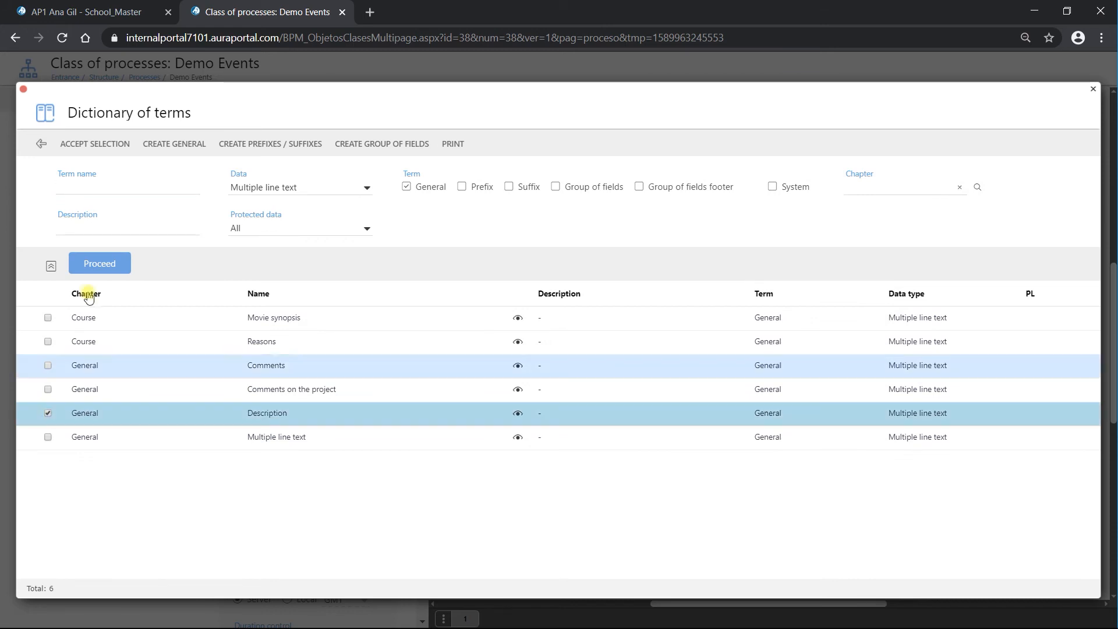
left_click(96, 152)
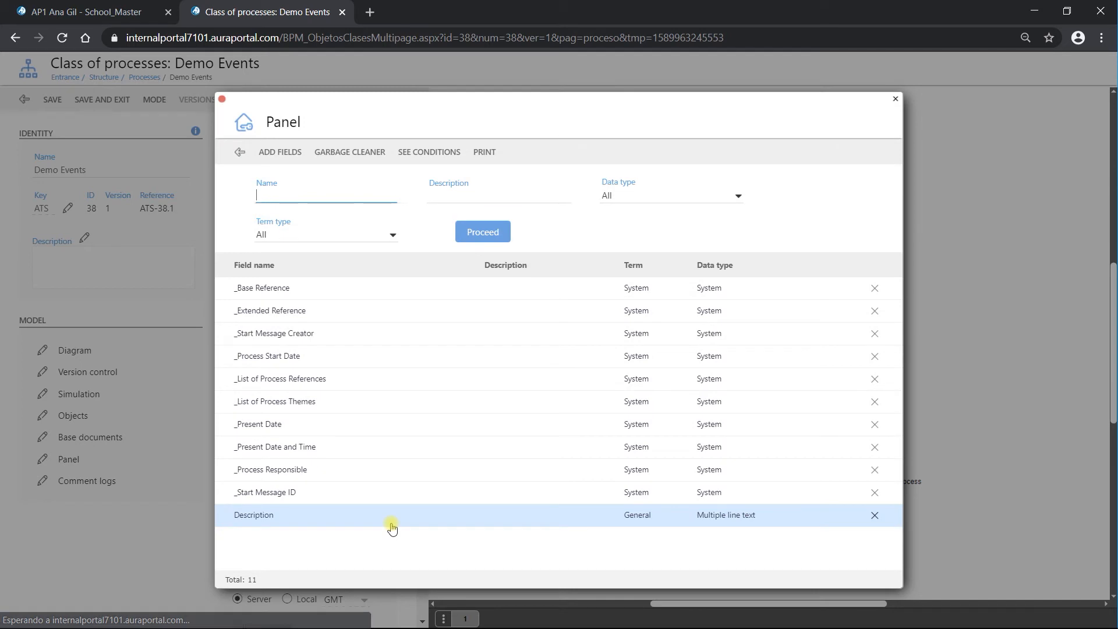
Step: Search the dictionary of terms for "email" and add the general term Email to the process panel
left_click(280, 153)
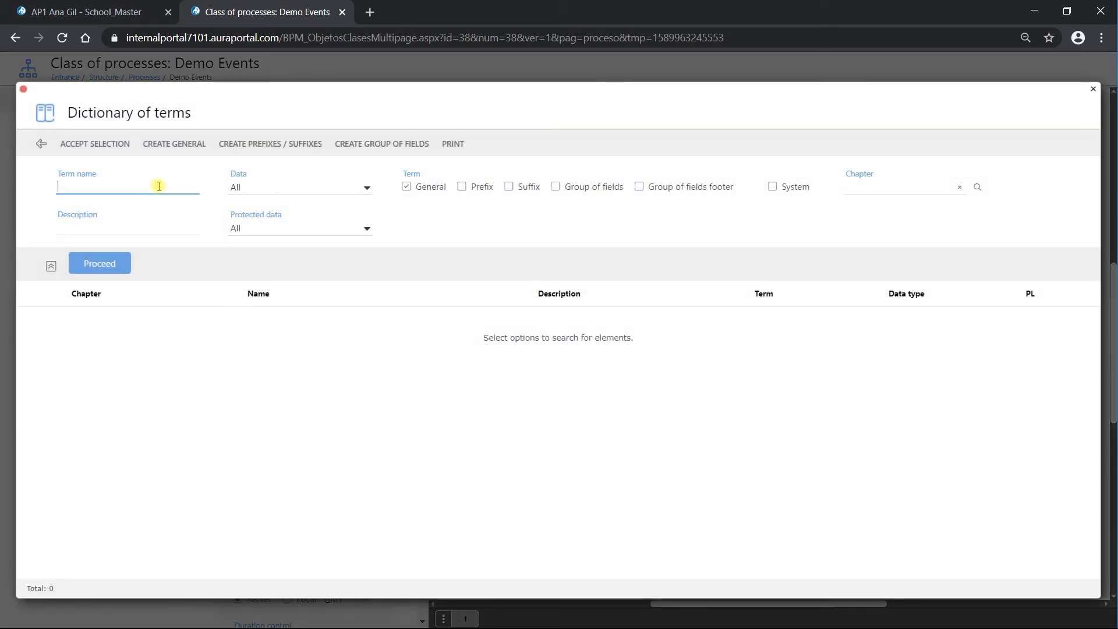
type("email")
left_click(102, 263)
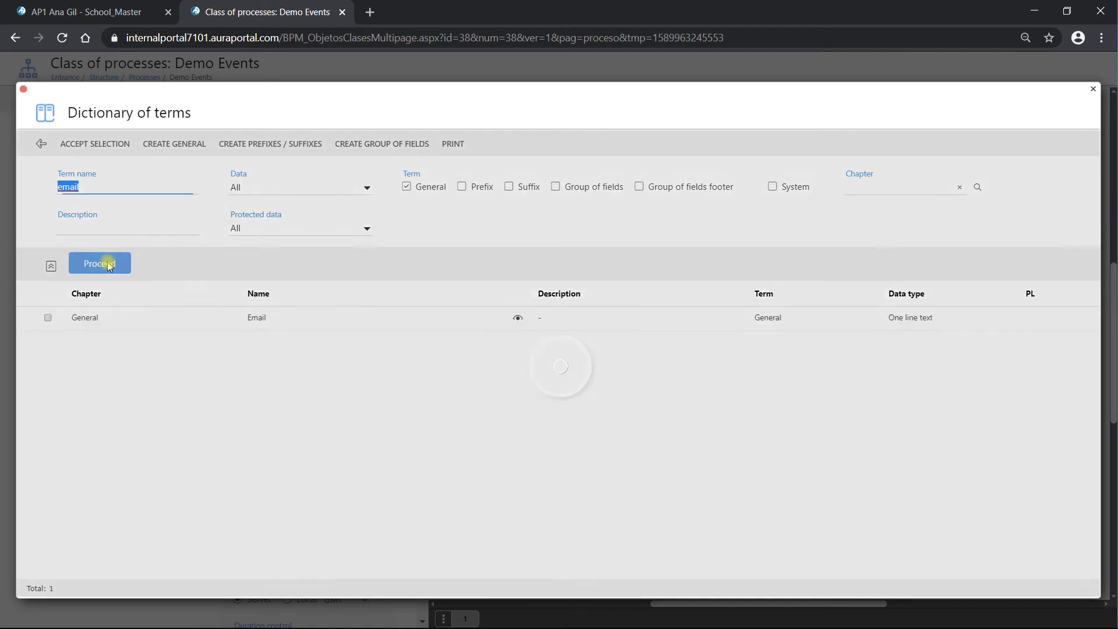
left_click(49, 318)
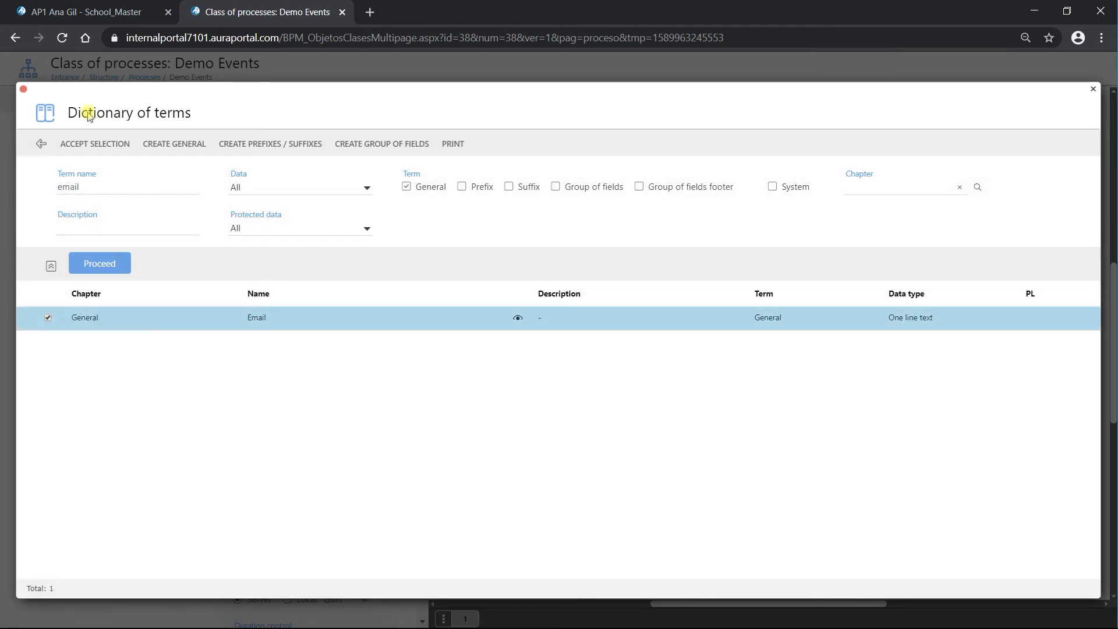
left_click(104, 147)
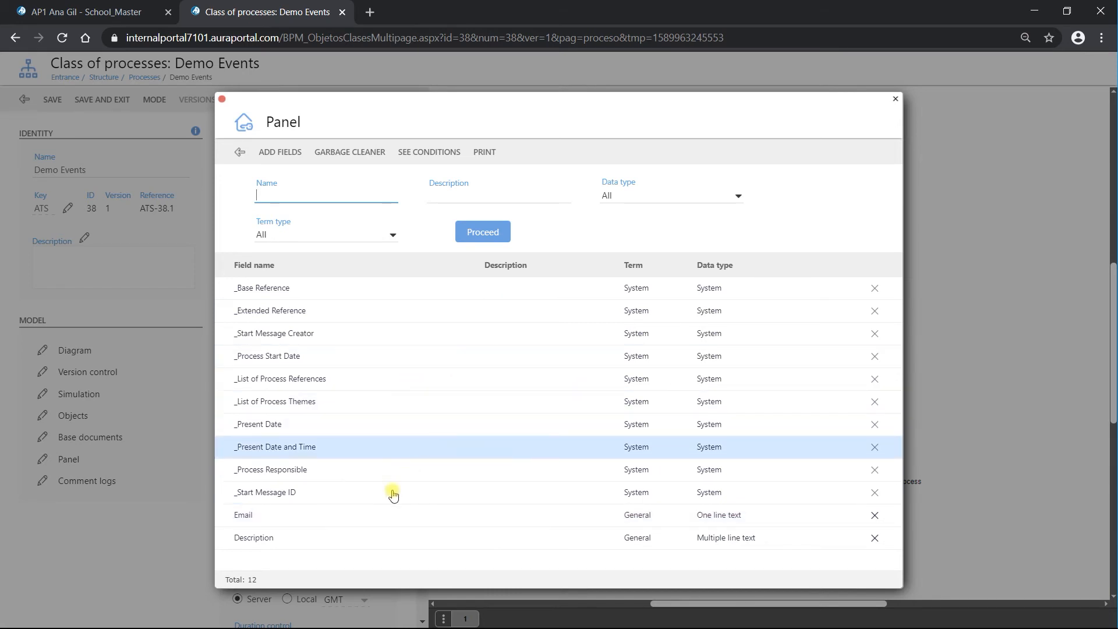
Step: Examine the location and dictionary configuration of the panel's Description field, then return to the field list
left_click(353, 536)
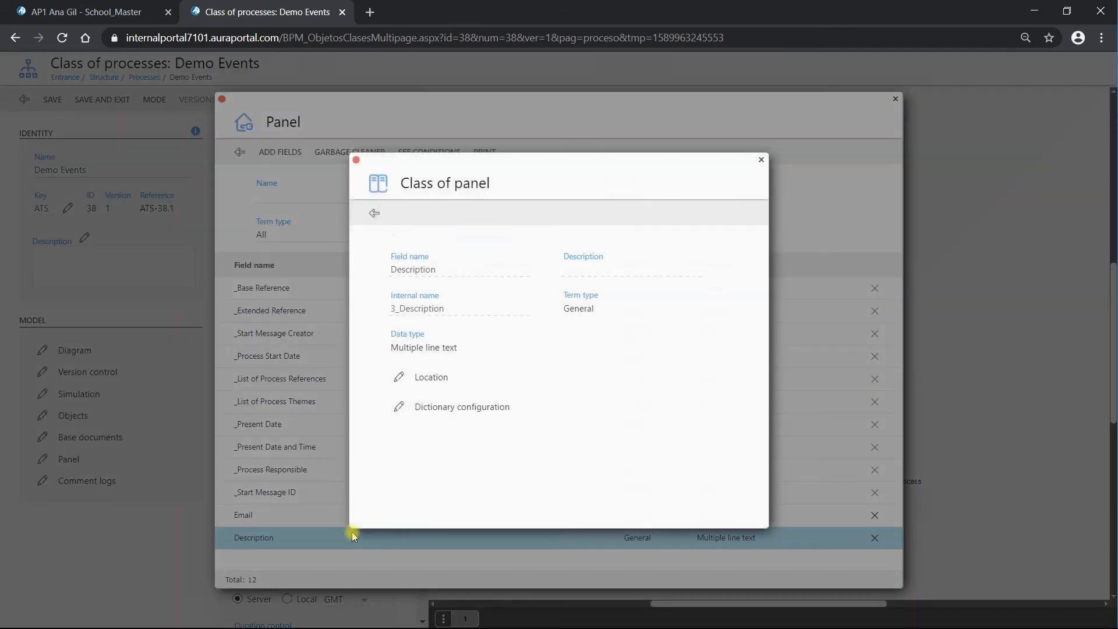
left_click(425, 379)
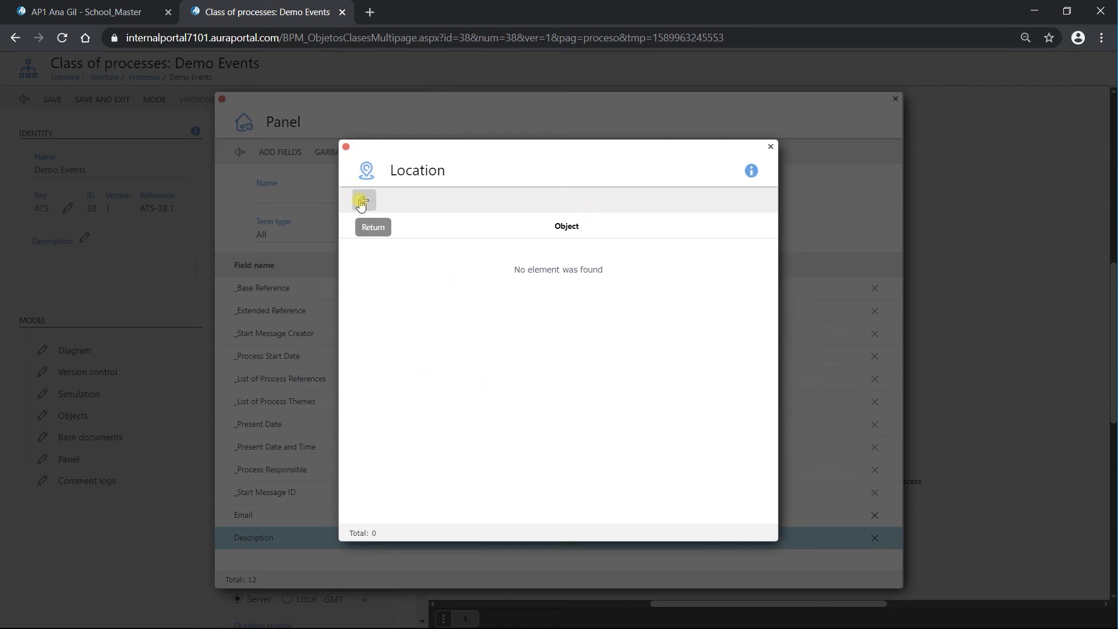
left_click(361, 203)
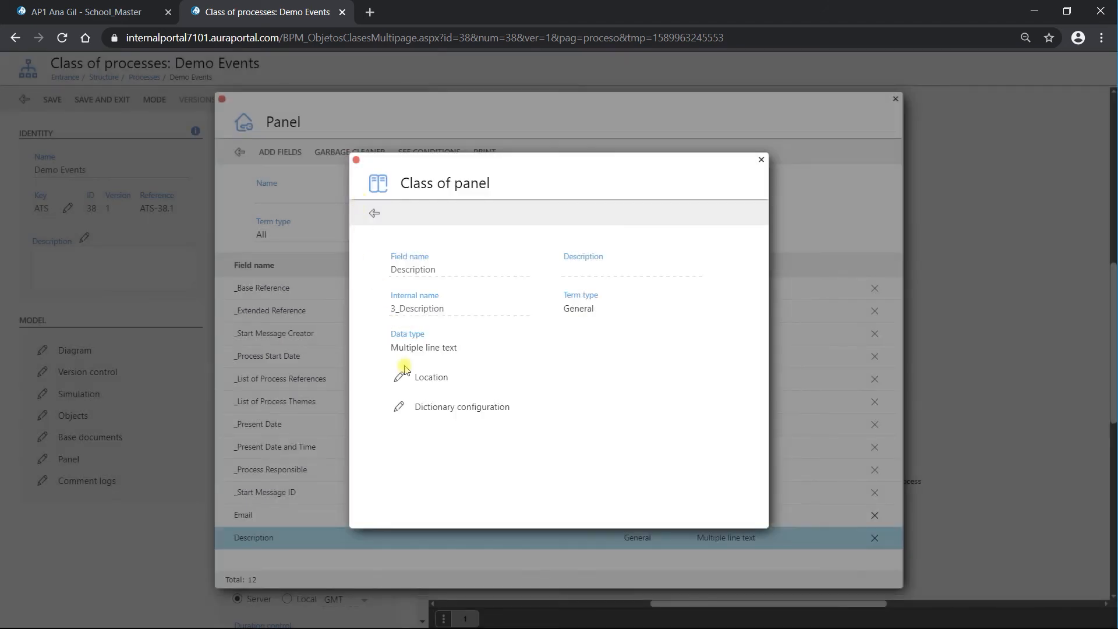
left_click(455, 408)
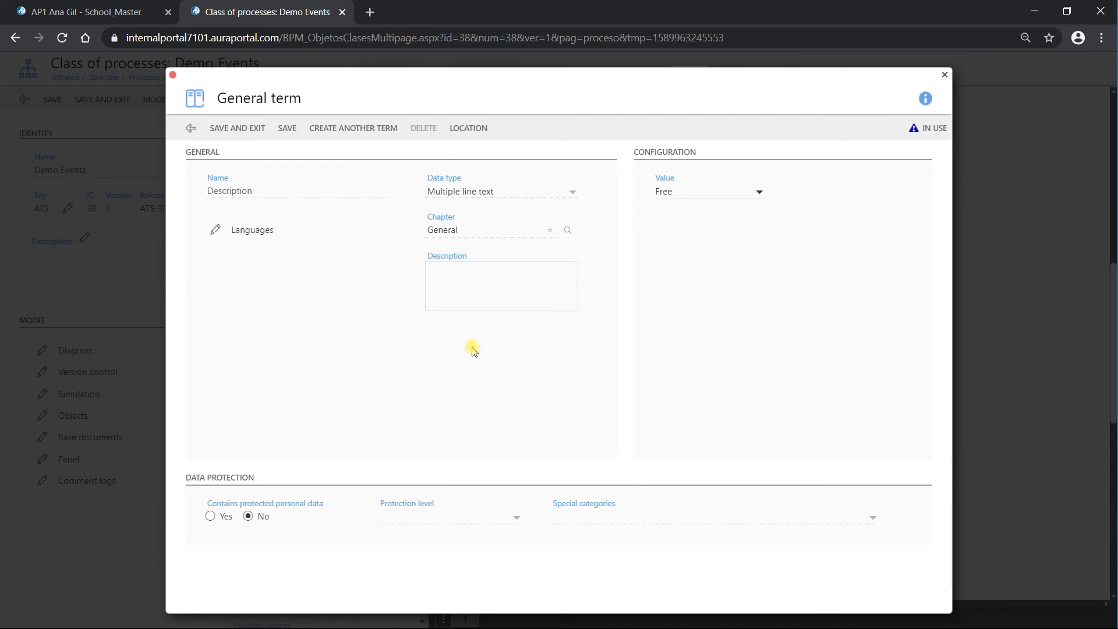
left_click(187, 131)
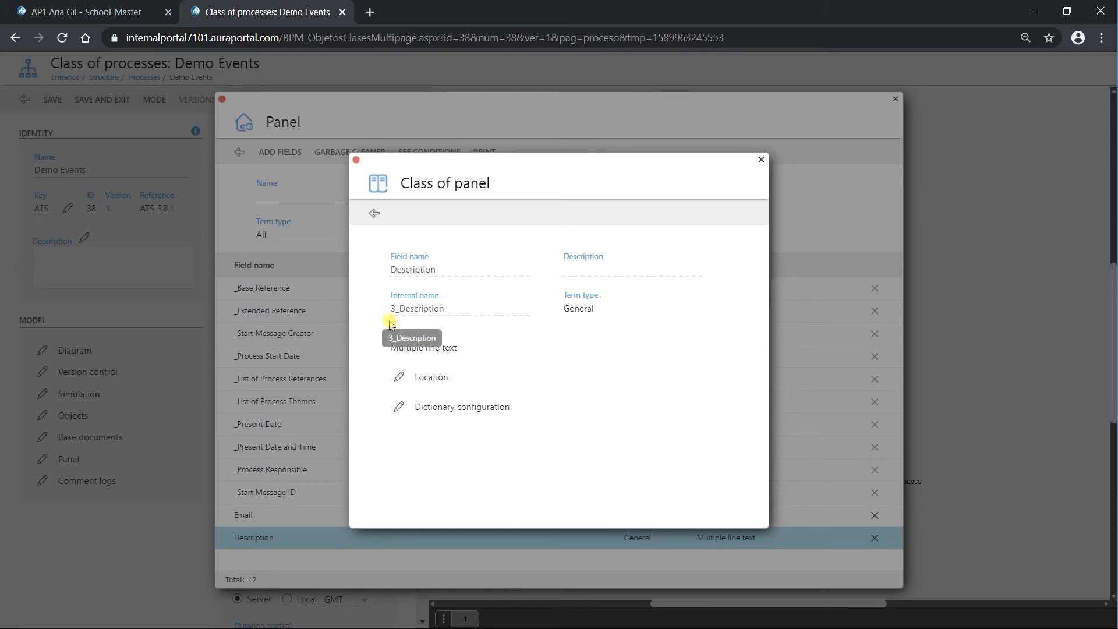
left_click(375, 213)
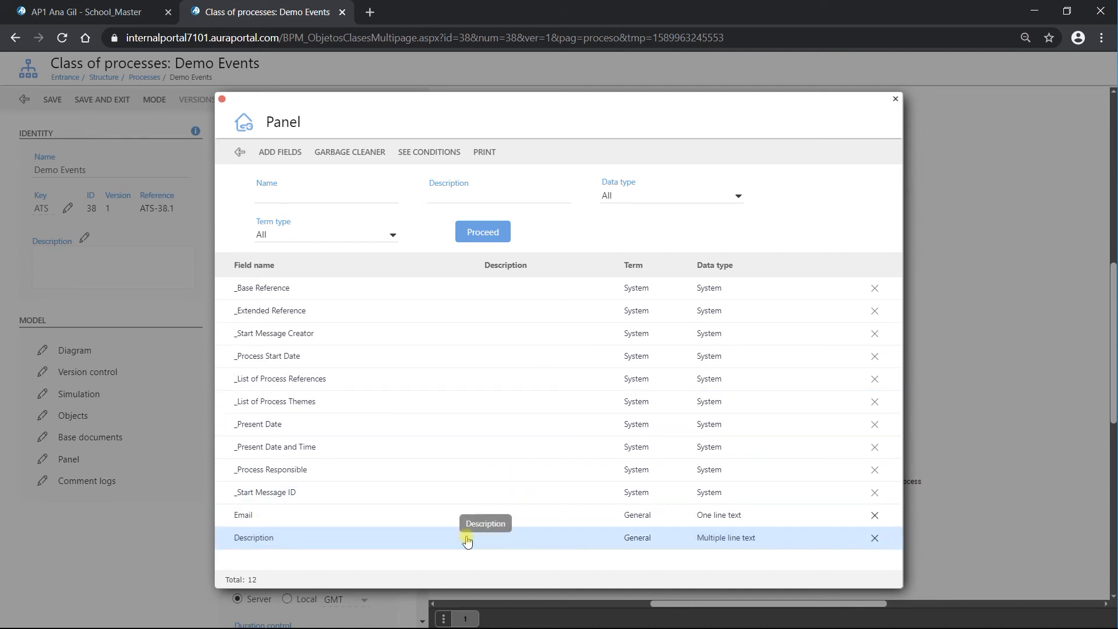
Step: Delete the Email field from the process panel
left_click(875, 517)
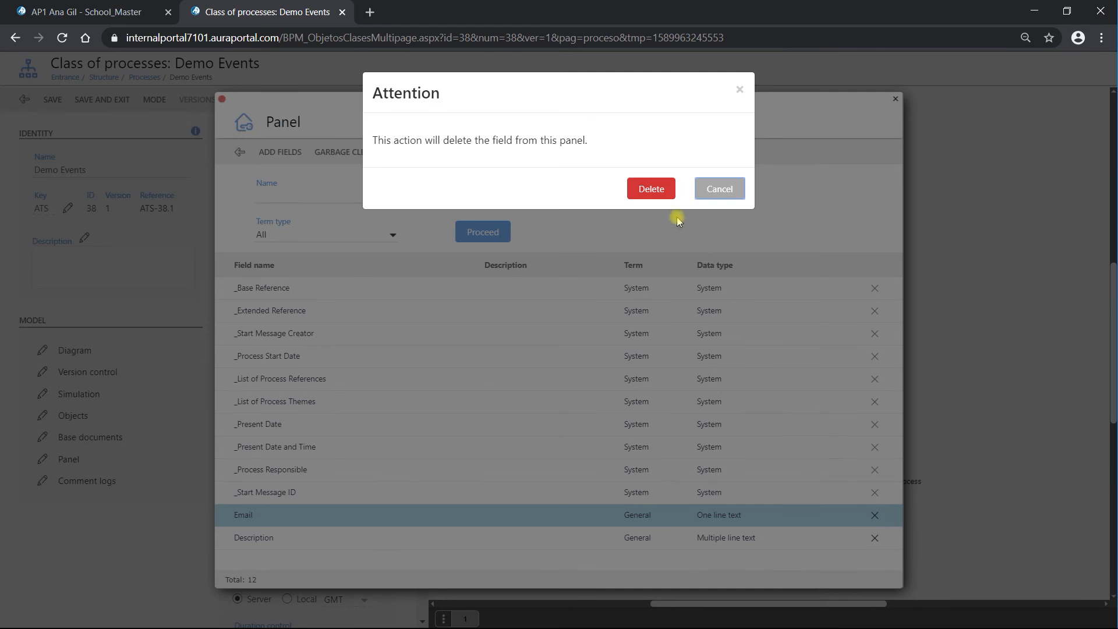
left_click(650, 187)
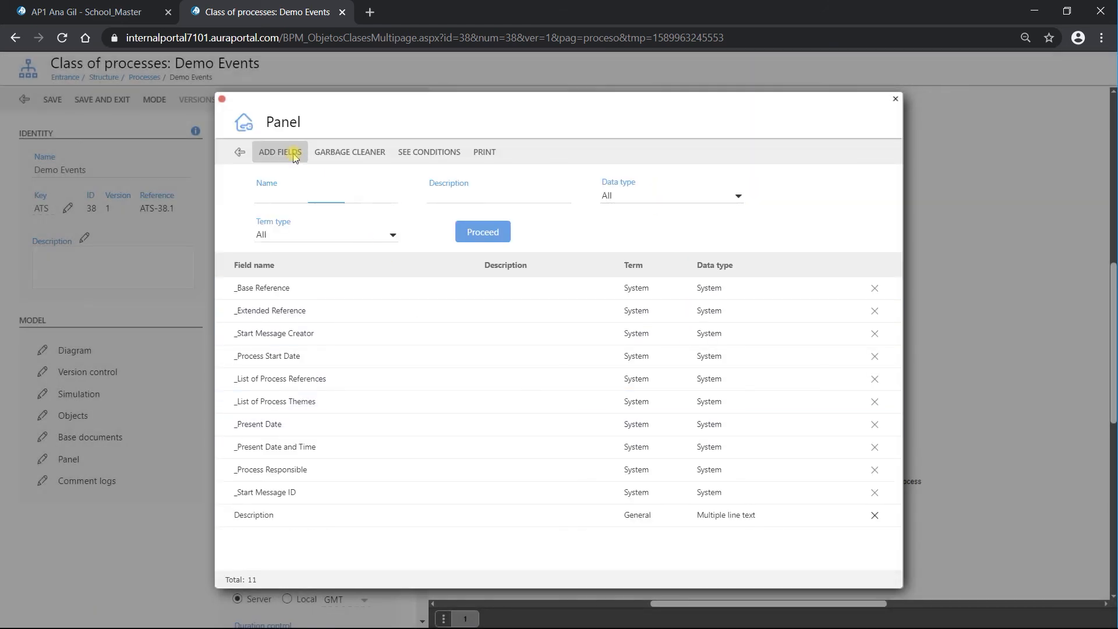
Step: Add the Email term back to the process panel by searching the dictionary for "email"
left_click(293, 152)
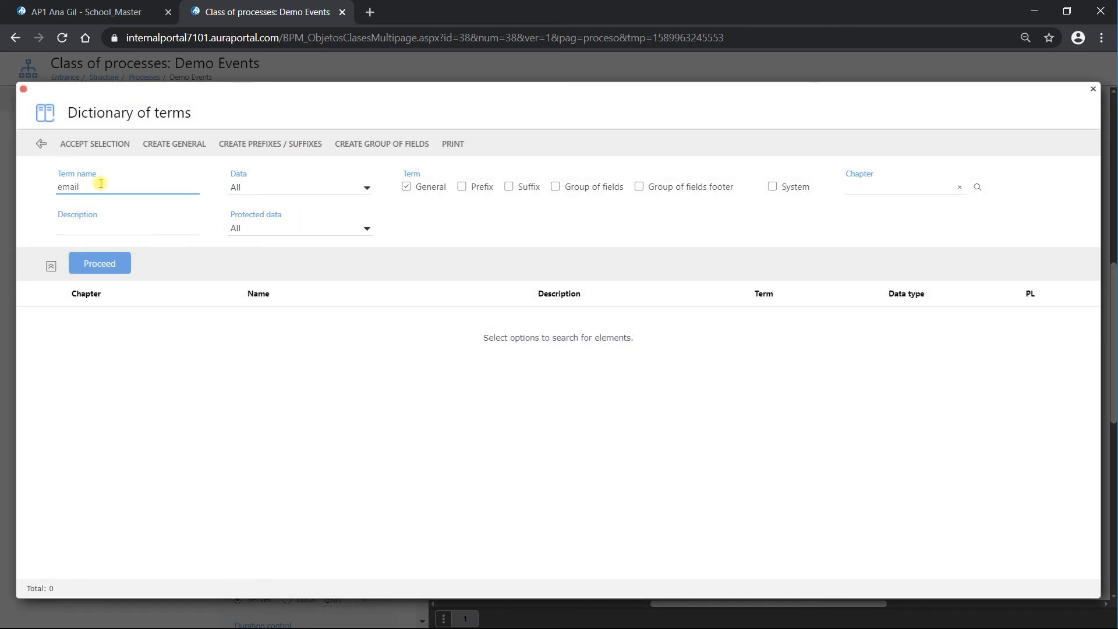
left_click(88, 265)
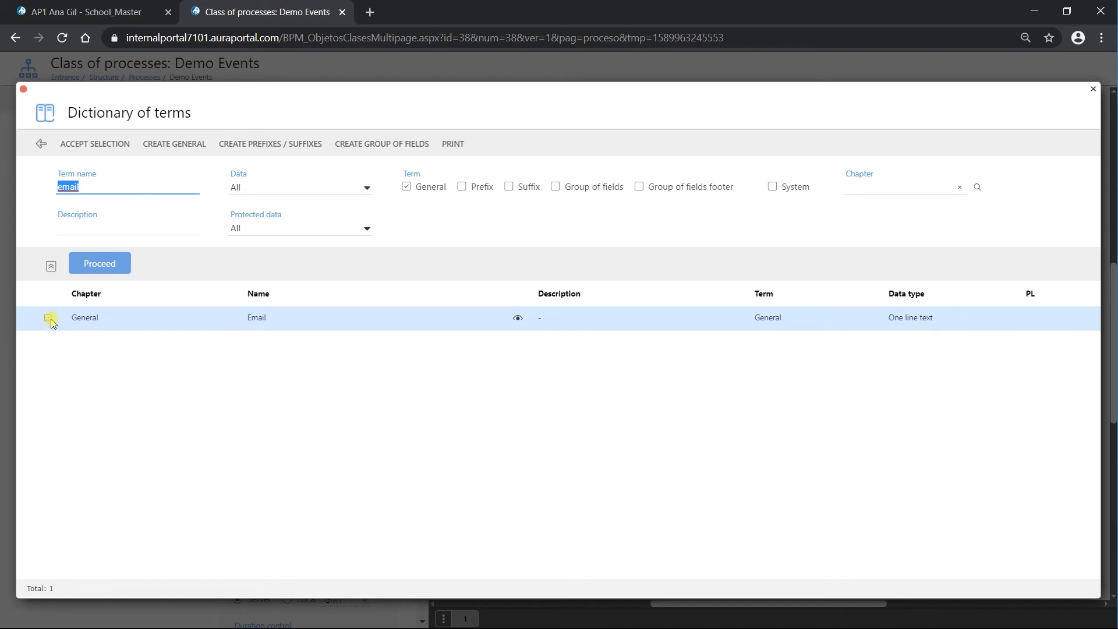
left_click(49, 318)
left_click(93, 144)
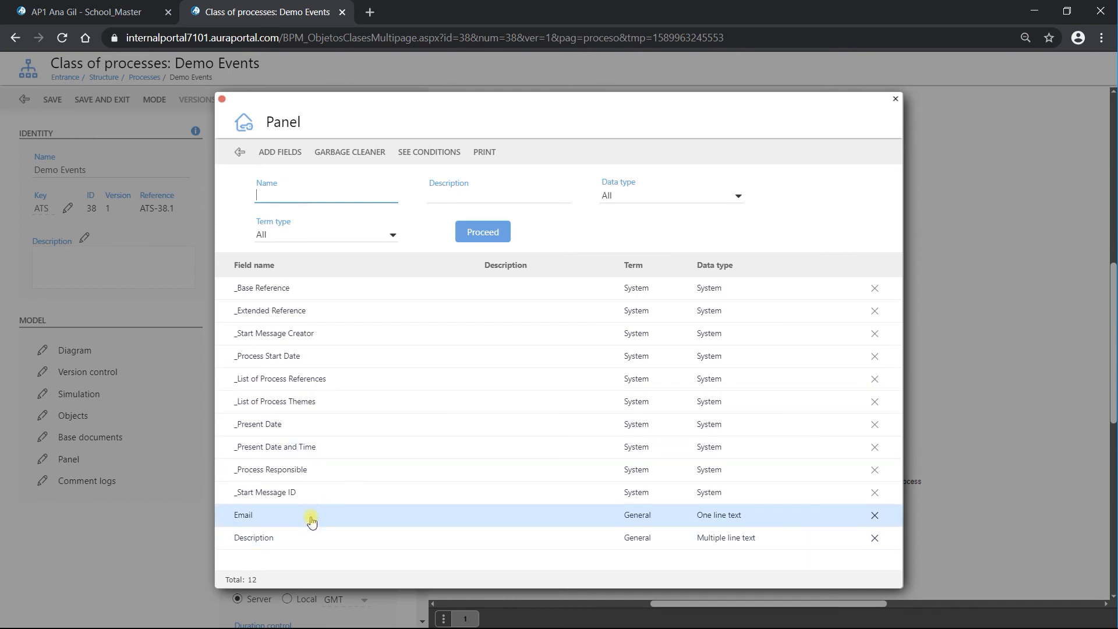
left_click(521, 541)
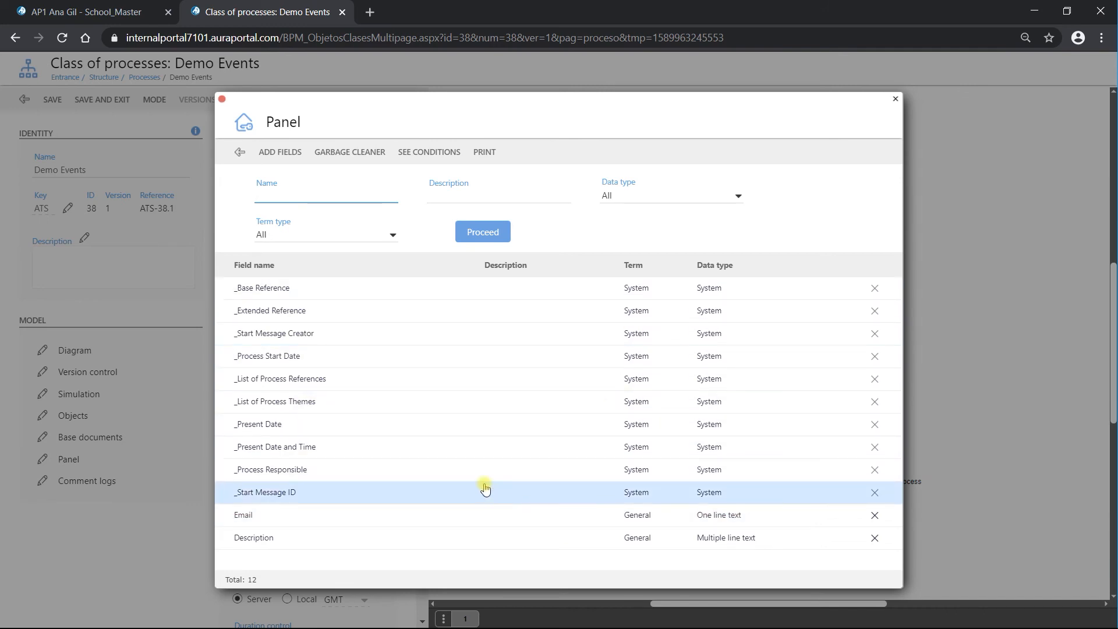
Step: Review the fields listed in the panel's garbage cleaner and the print view of all panel fields
left_click(348, 153)
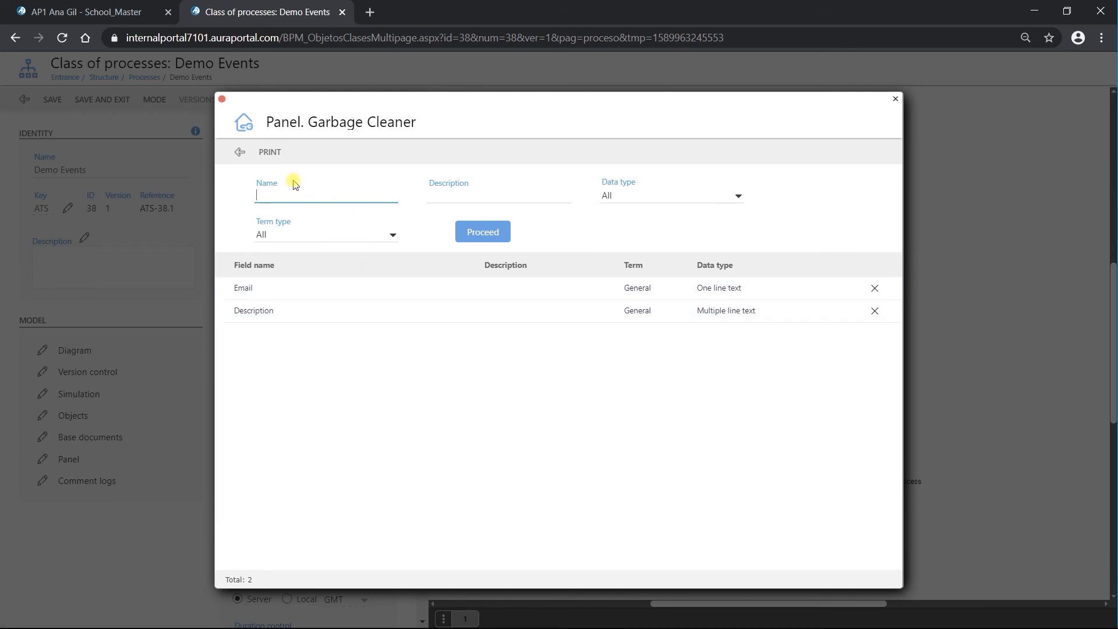
left_click(240, 153)
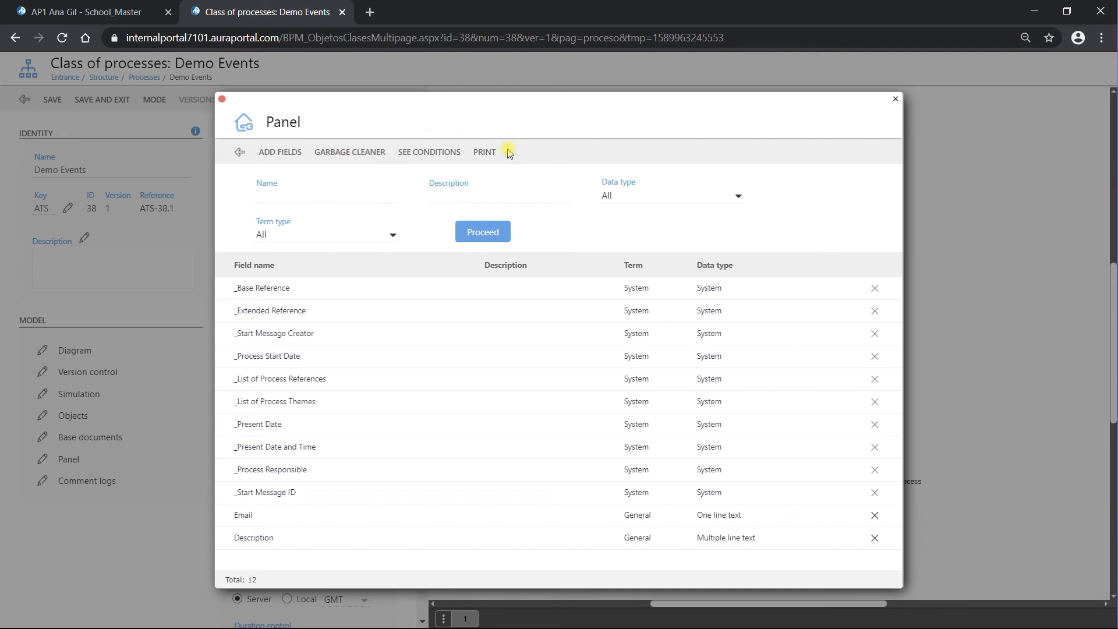
left_click(489, 153)
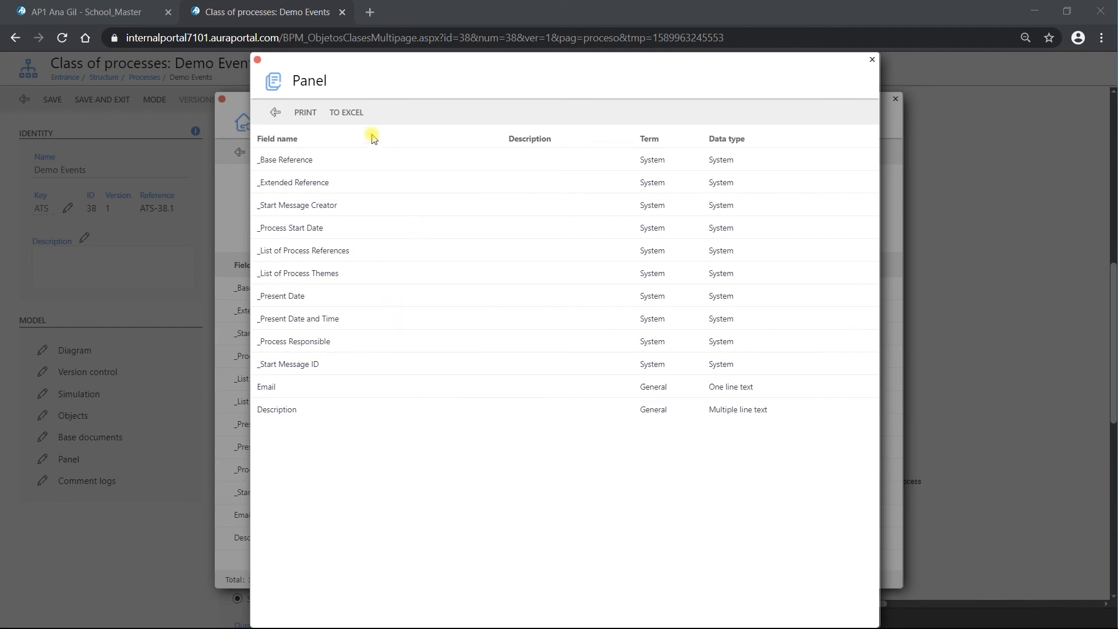
left_click(337, 114)
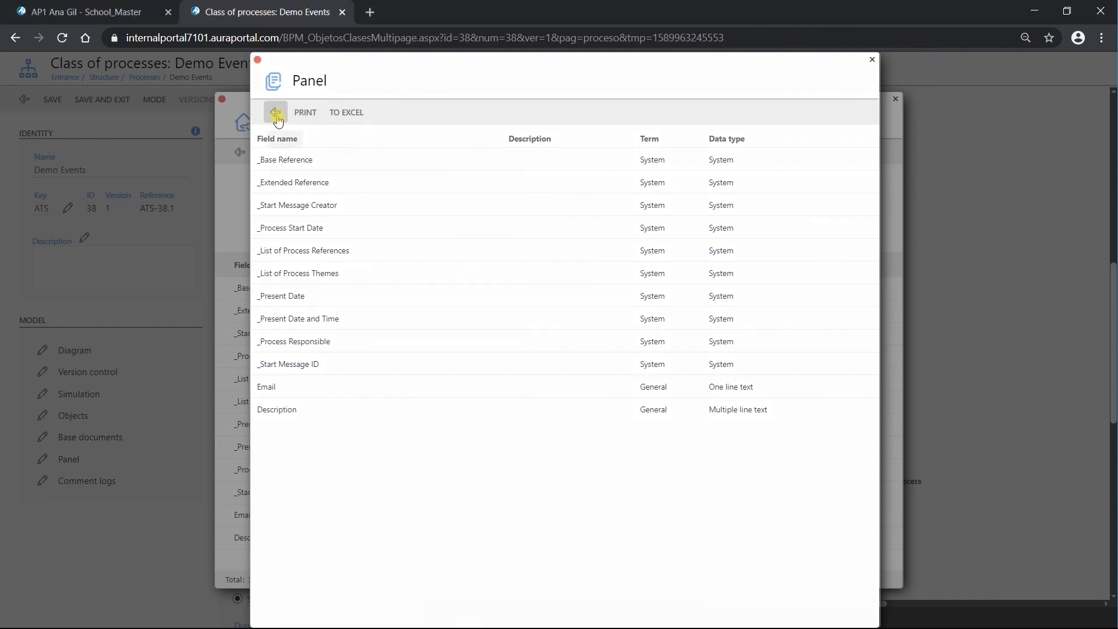
left_click(275, 113)
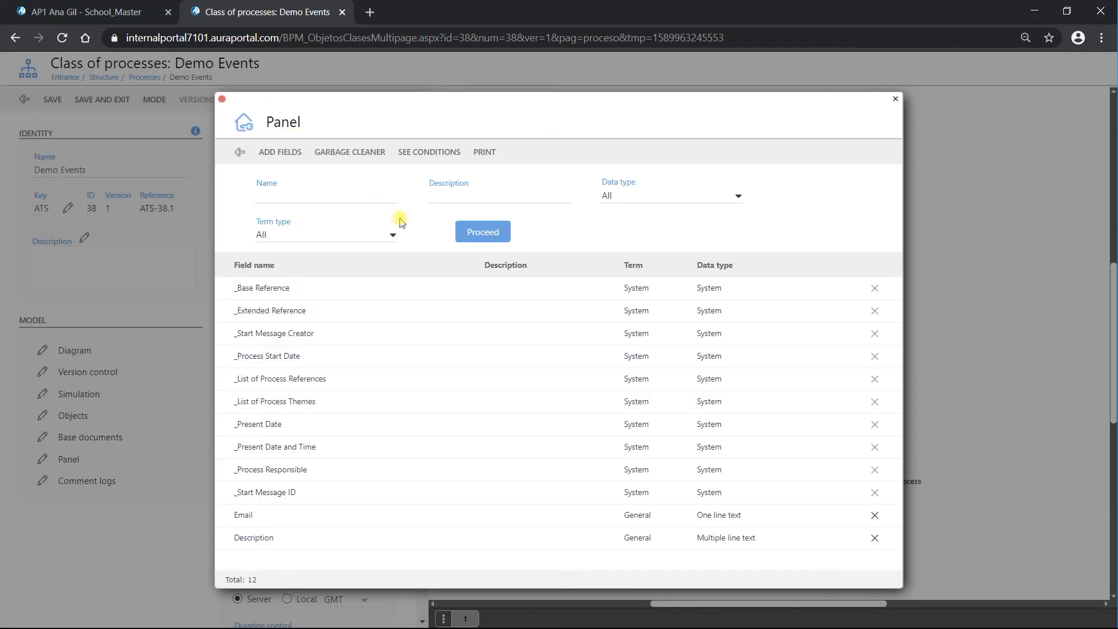
Step: Check which panel fields are used in conditions, and close the process panel
left_click(429, 153)
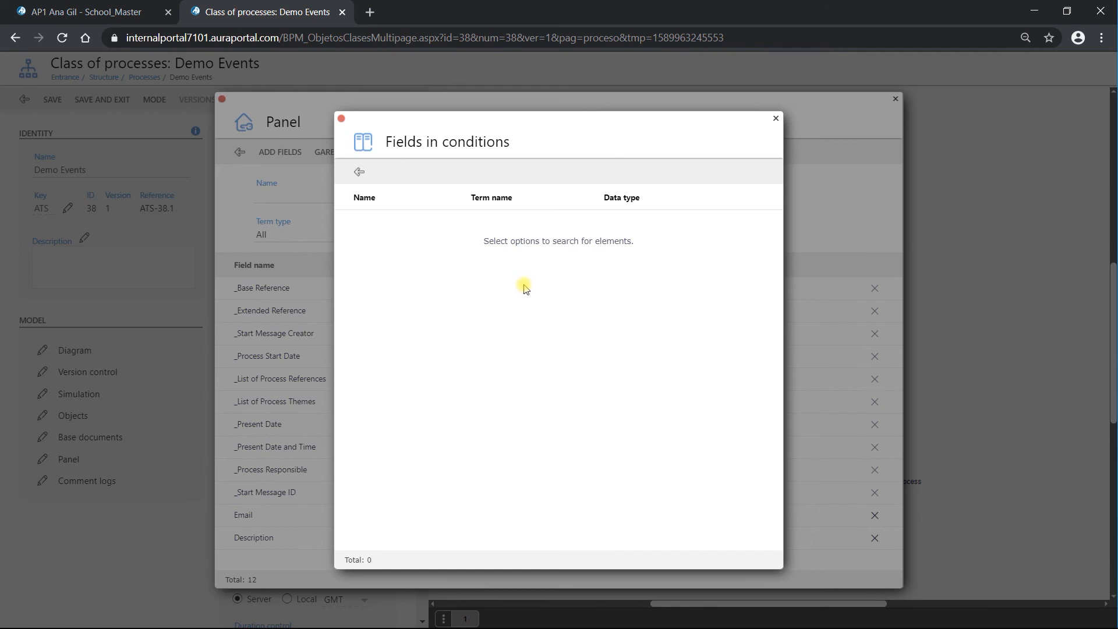
left_click(359, 172)
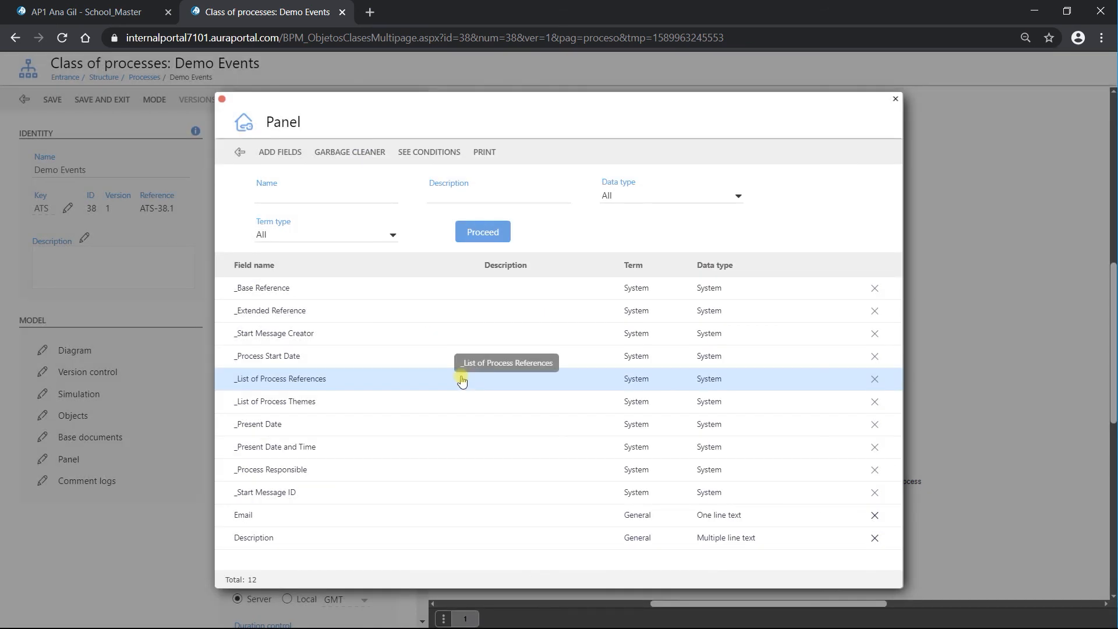
left_click(239, 152)
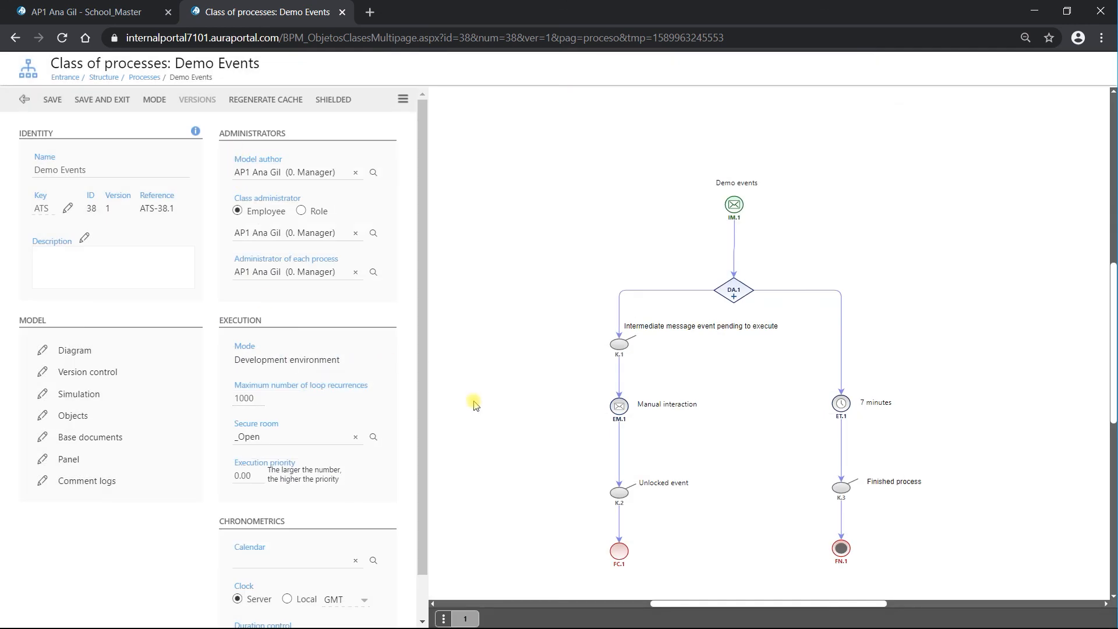
Step: Create a comment log named General for the Demo Events process class and save the comment logs
left_click(77, 483)
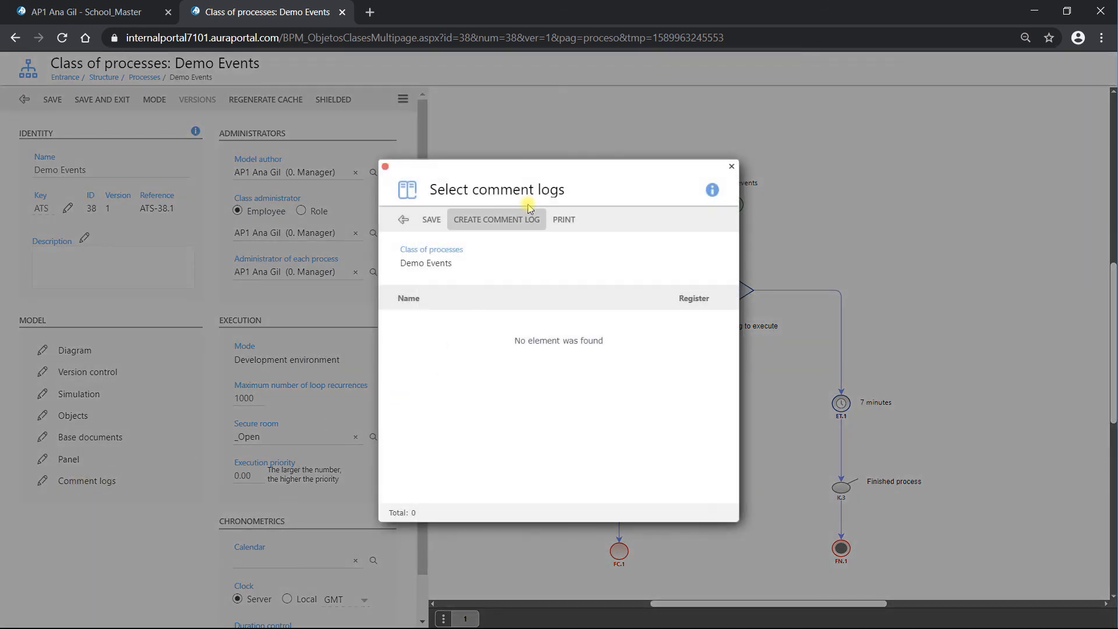
left_click(496, 221)
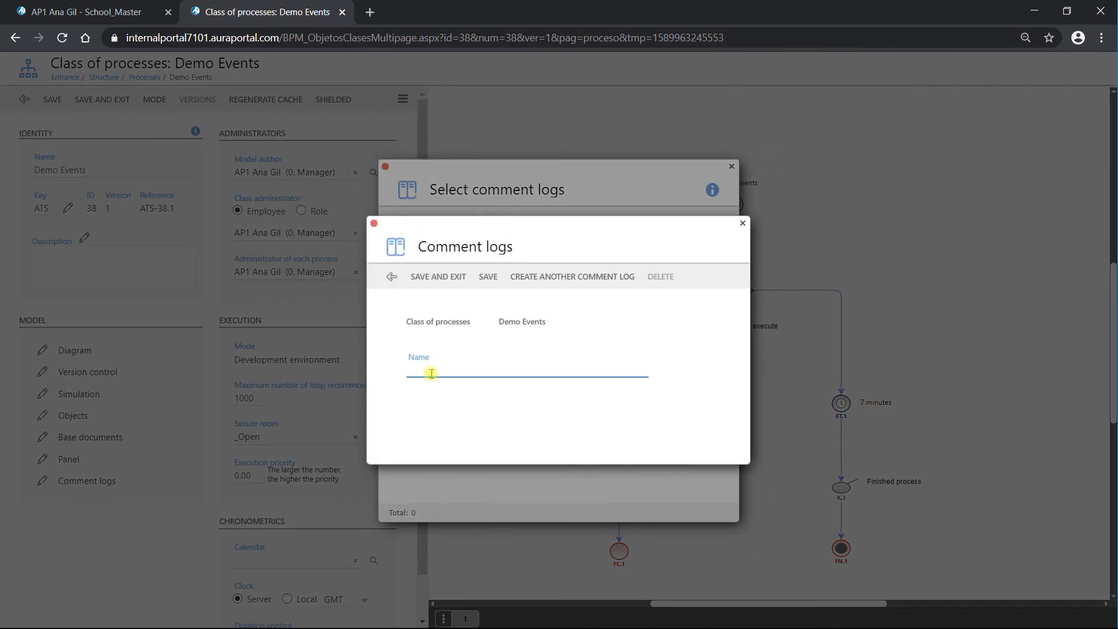
type("General")
left_click(489, 278)
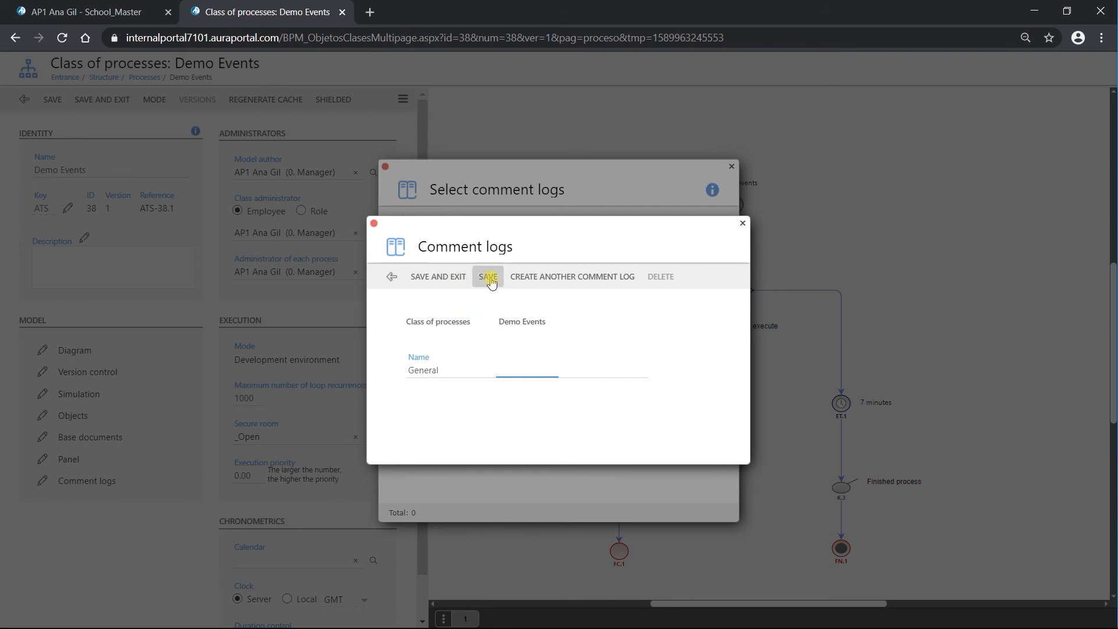
left_click(446, 278)
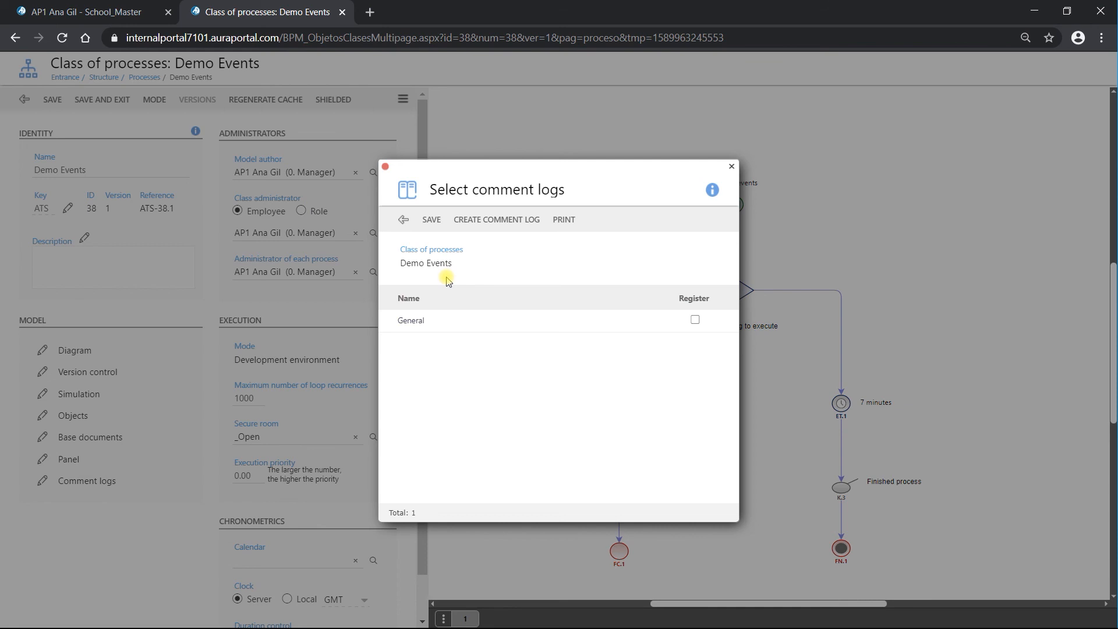
left_click(431, 221)
left_click(403, 220)
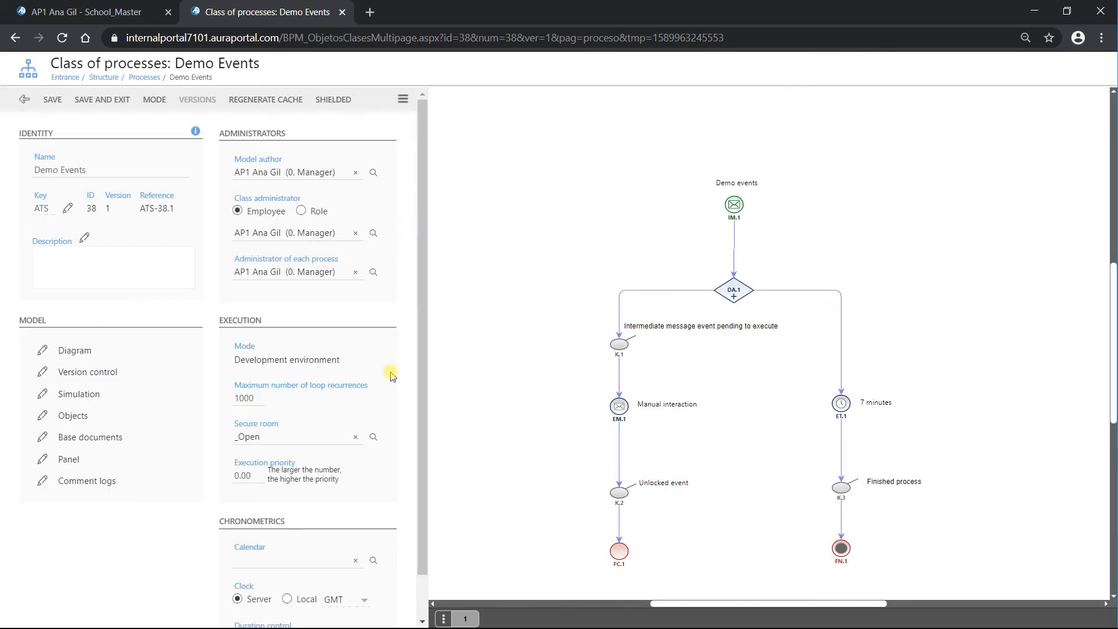